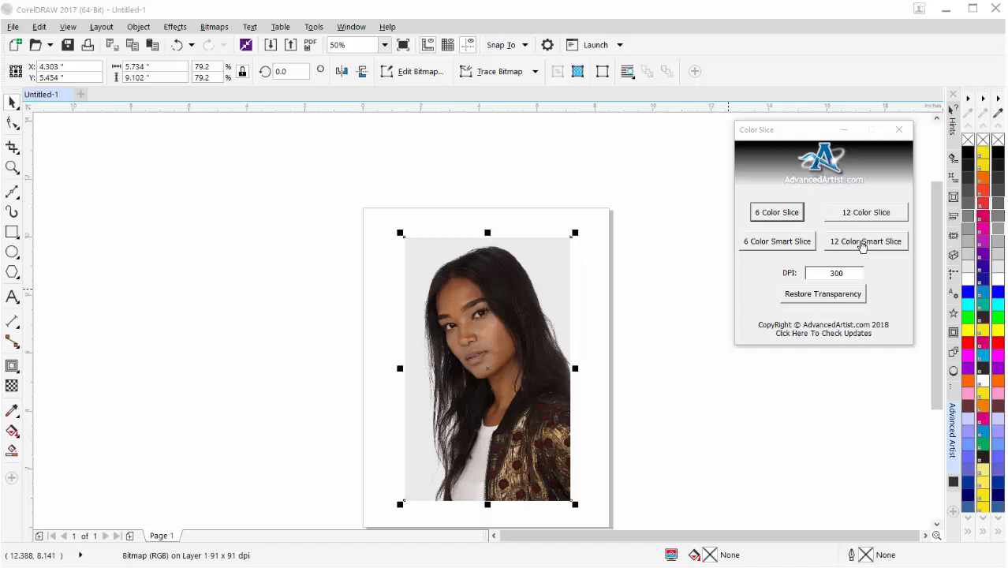
Run the 12 Color Smart Slice on the portrait bitmap at 300 DPI and minimize the Color Slice window.
left_click(862, 244)
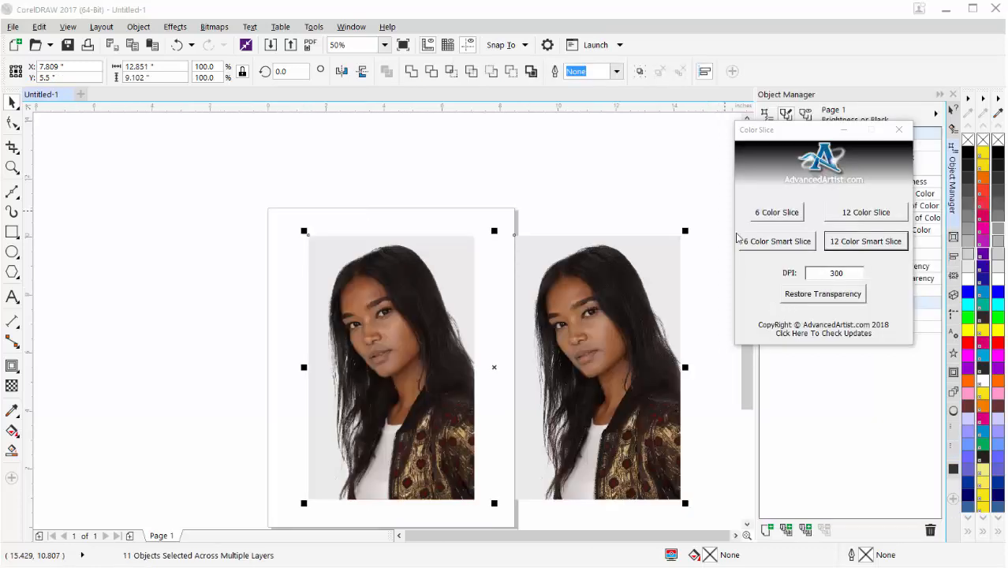
left_click_drag(796, 133, 183, 242)
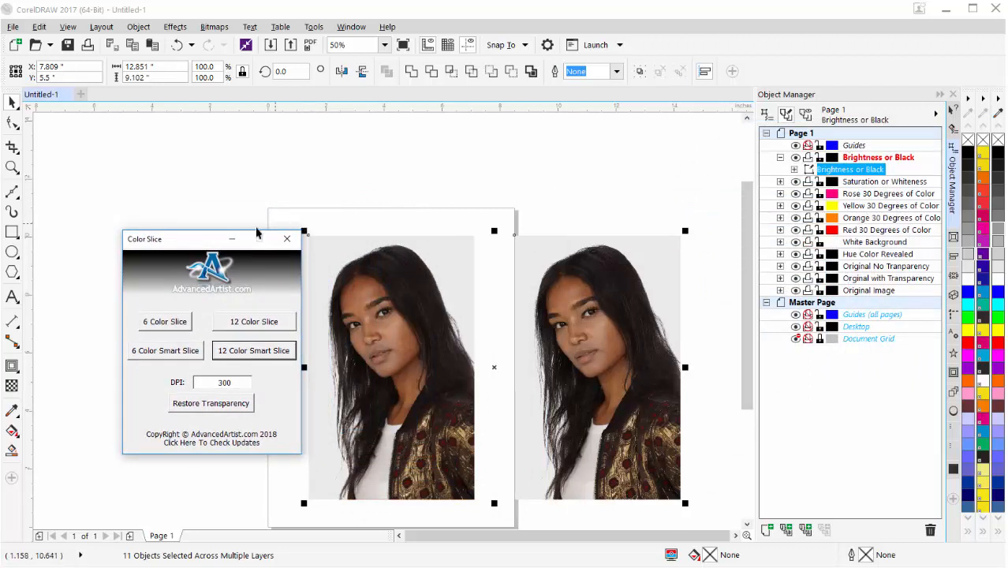
left_click(231, 243)
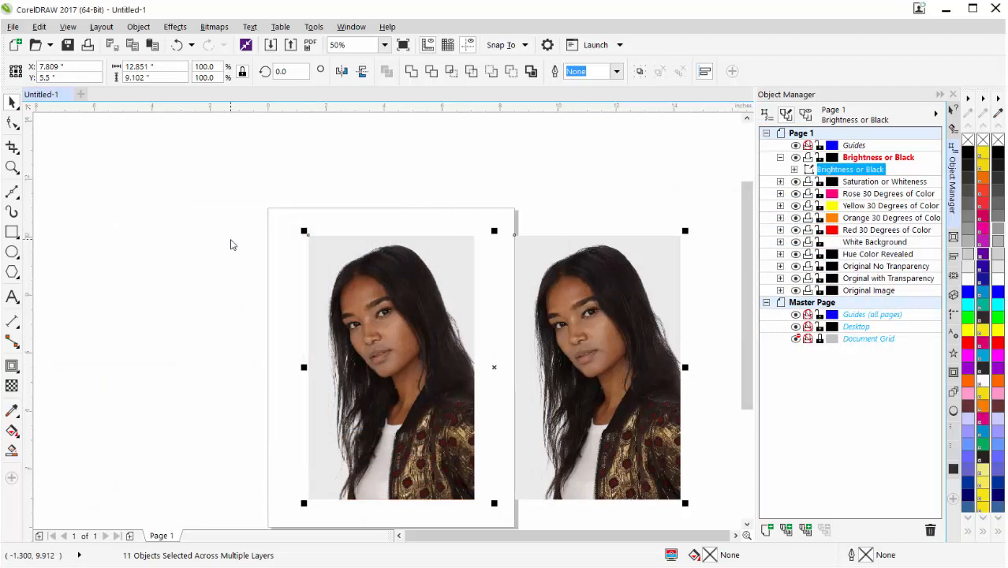
Compare the original photo with the sliced portrait up close, selecting each image in turn.
left_click(540, 210)
left_click(593, 305)
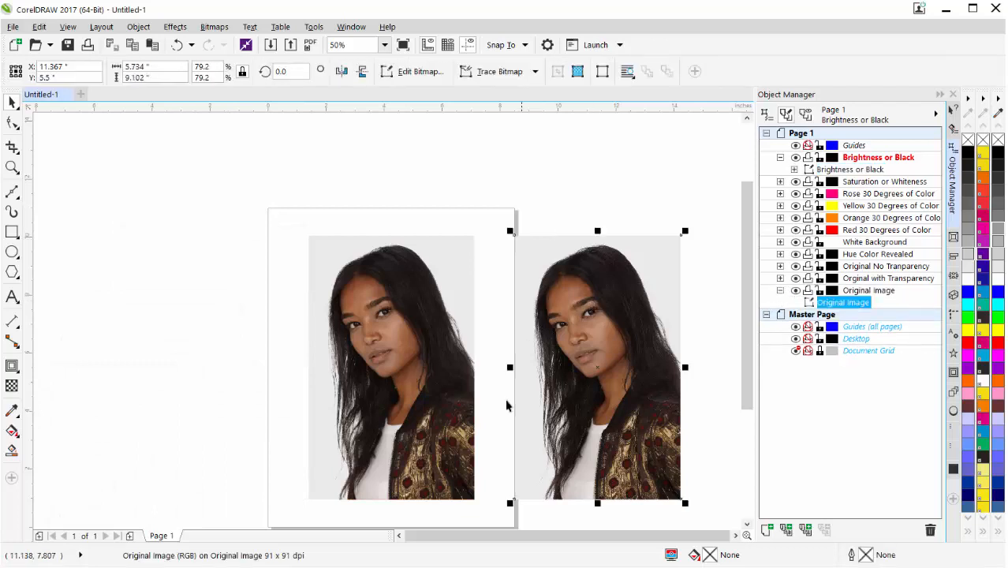
left_click(388, 340)
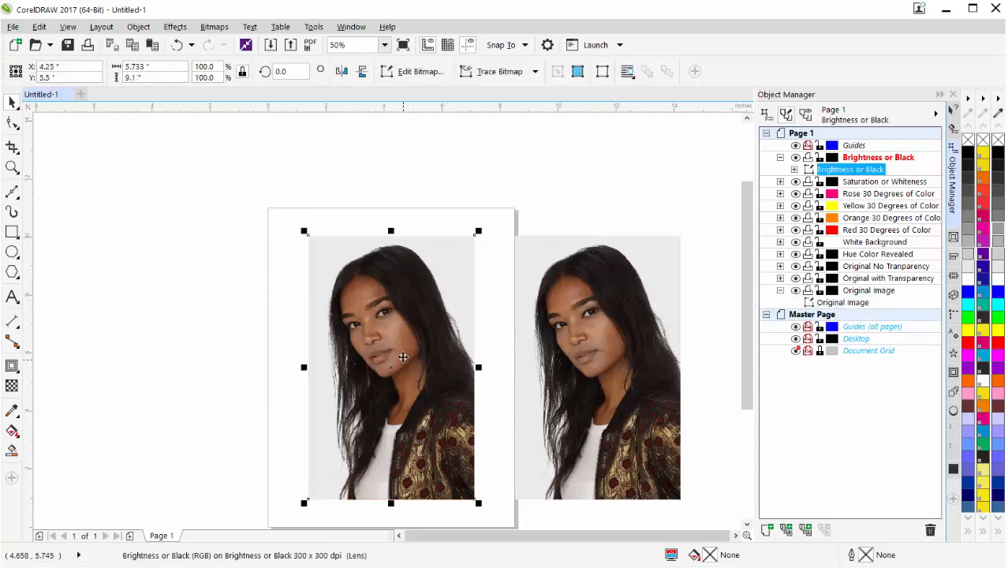
scroll(398, 338, "up", 2)
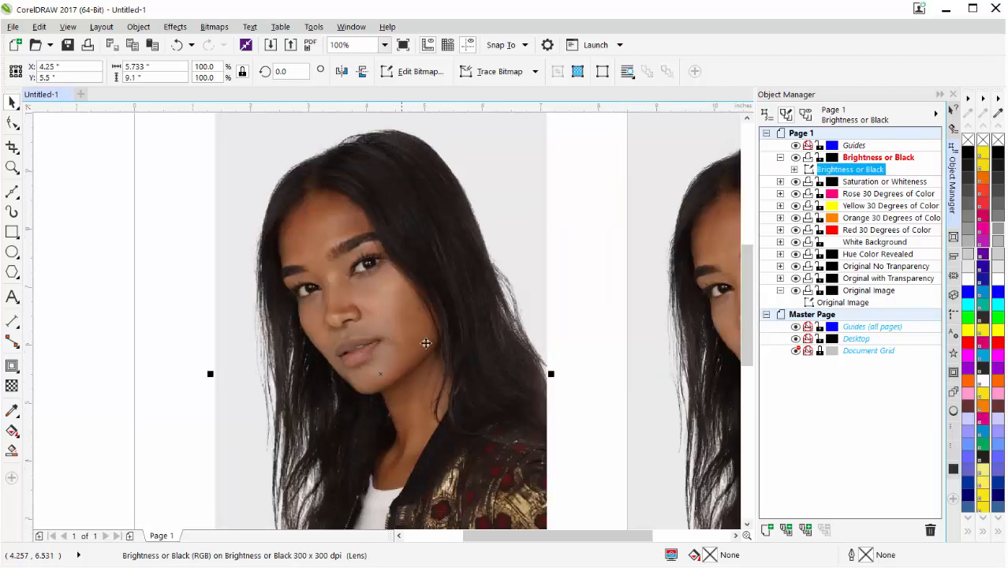
left_click_drag(562, 534, 600, 533)
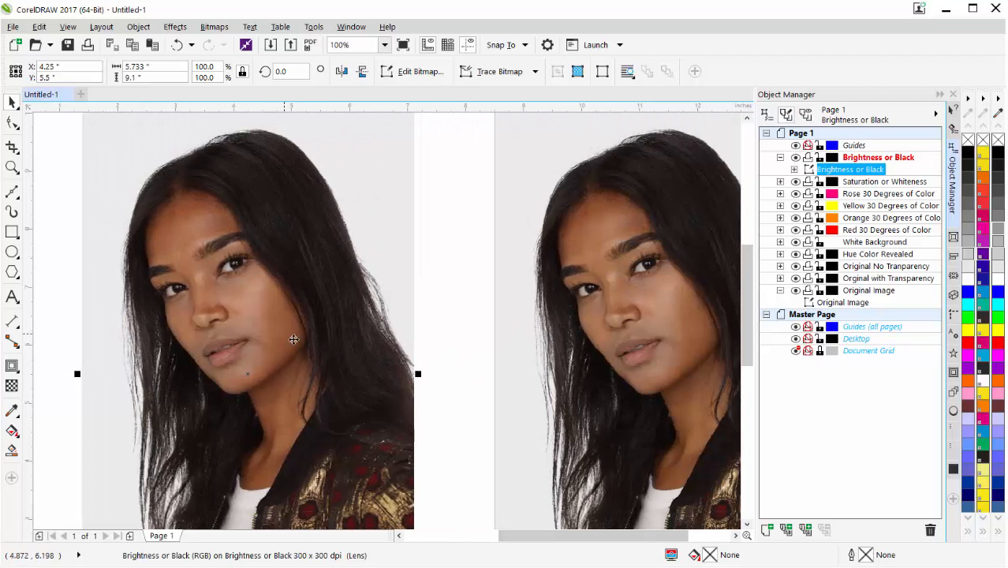
Apply a tone curve to the Saturation or Whiteness bitmap, with points at 127, 127 and 194, 169 on the RGB channel.
left_click(781, 183)
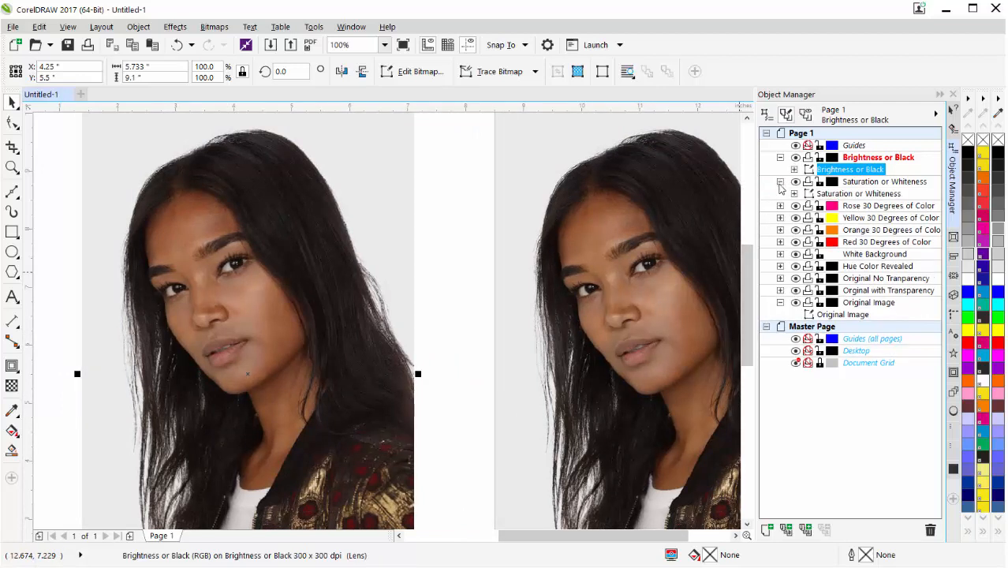
left_click(814, 195)
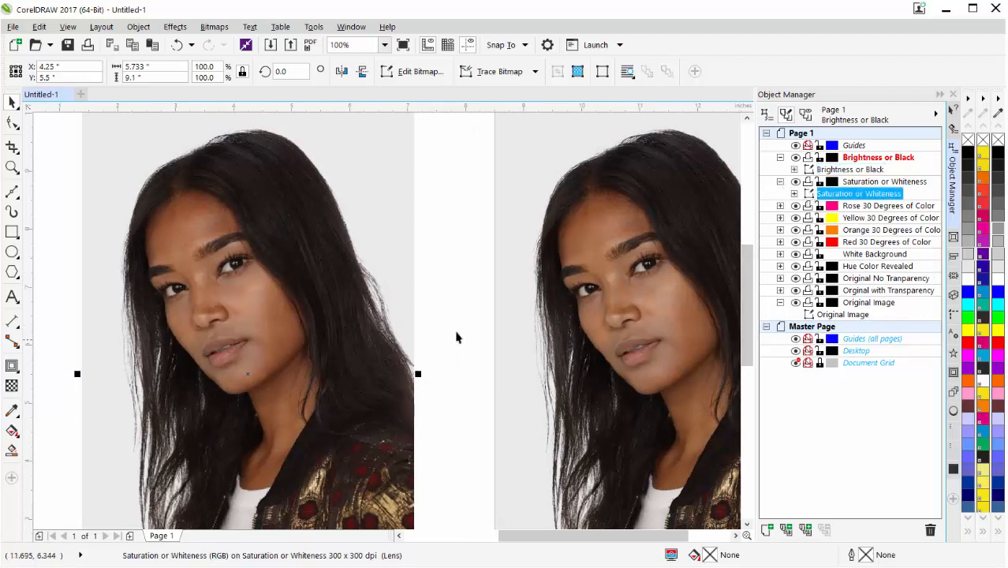
left_click(175, 27)
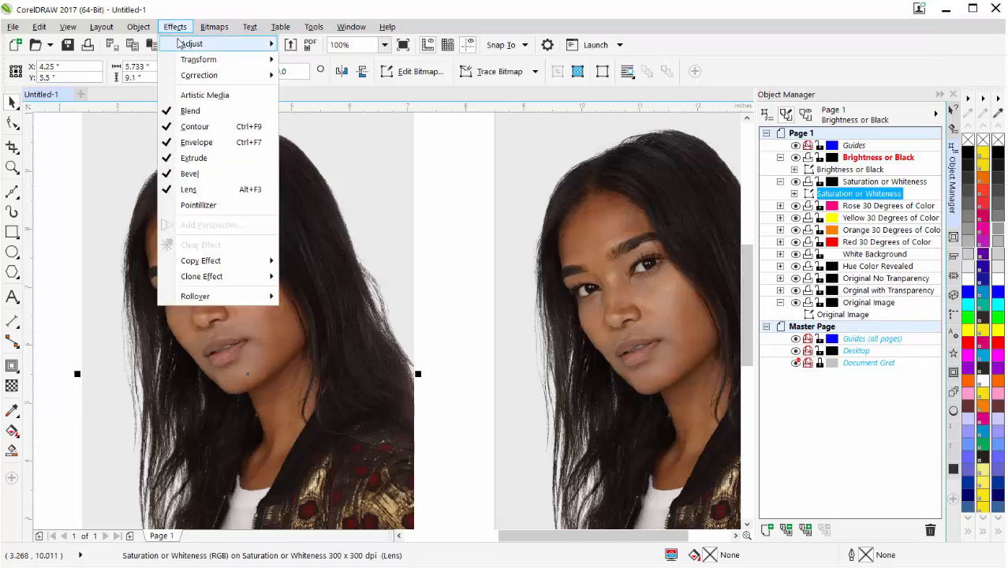
mouse_move(189, 43)
left_click(328, 99)
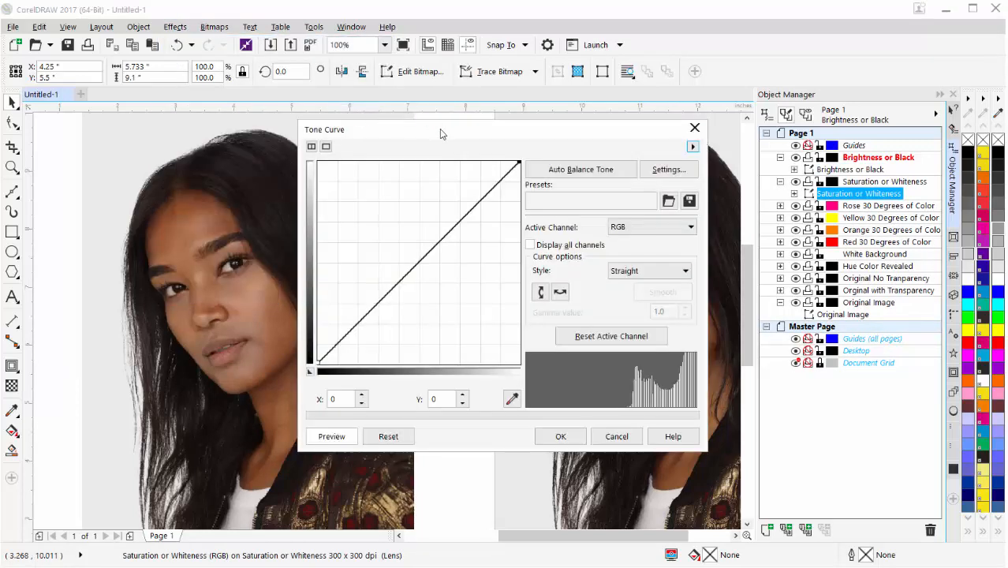
left_click_drag(446, 133, 729, 173)
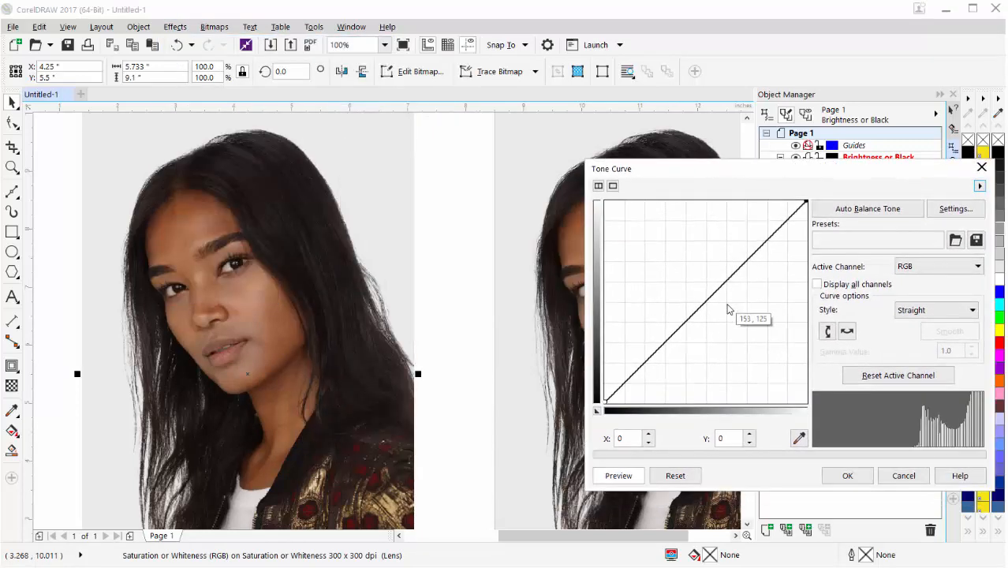
left_click(705, 303)
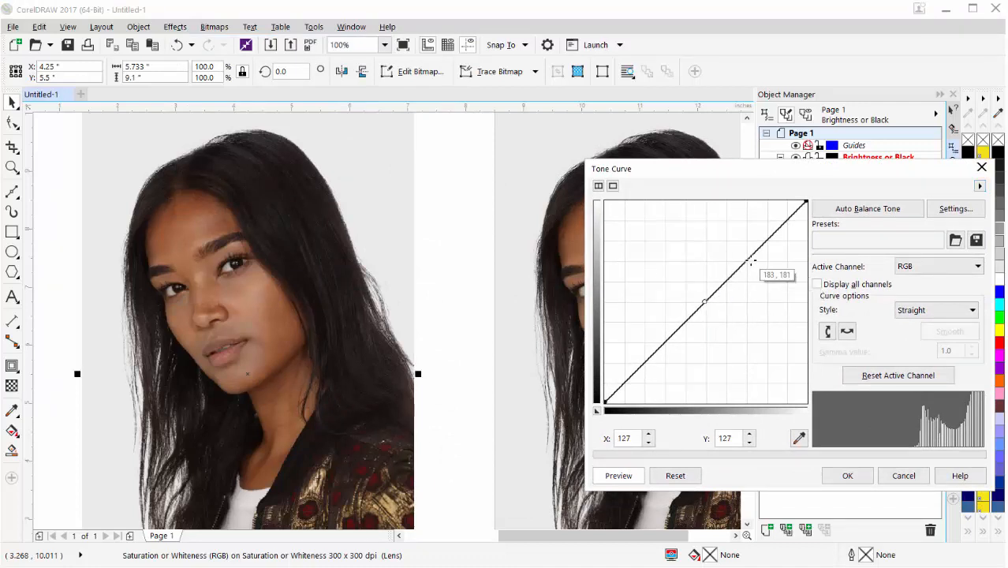
mouse_move(752, 260)
left_mouse_down()
mouse_move(772, 282)
mouse_move(758, 269)
left_mouse_up()
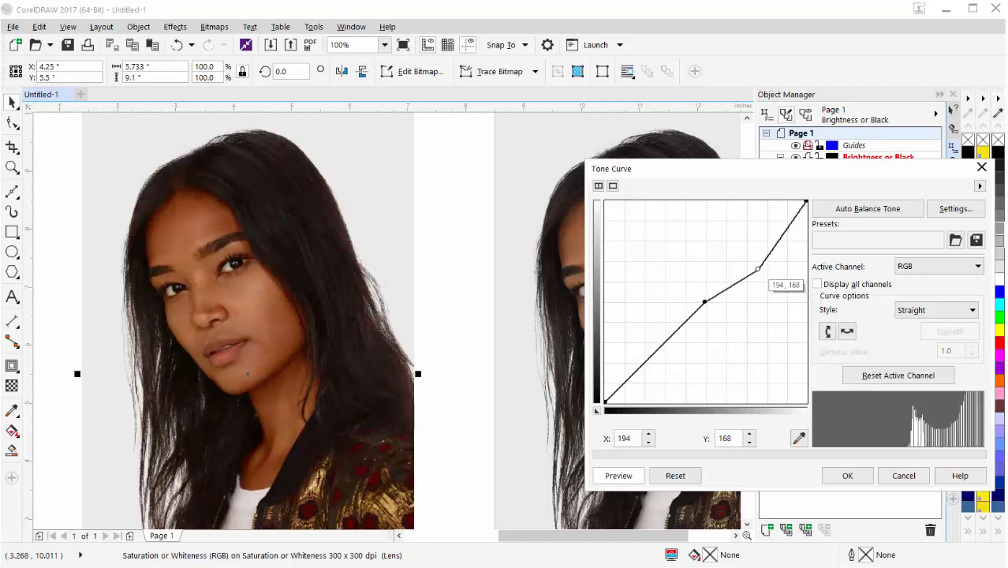
left_click_drag(758, 269, 757, 268)
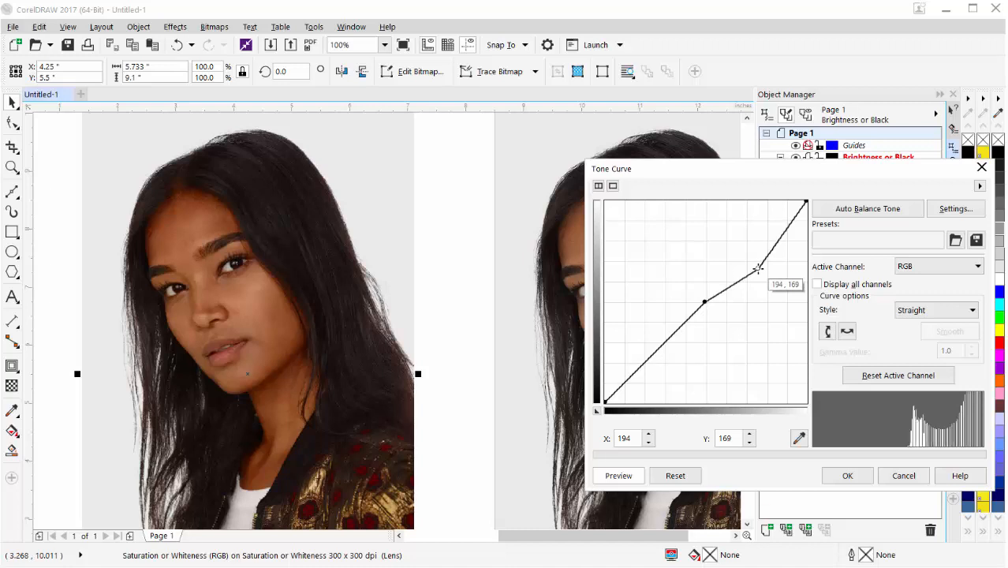
left_click_drag(671, 172, 889, 214)
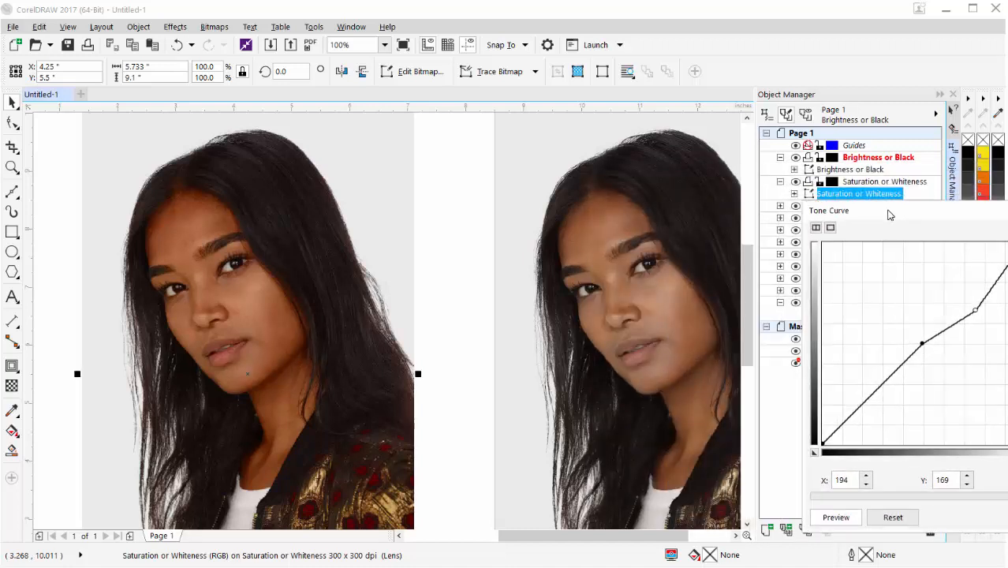
left_click_drag(889, 215, 721, 210)
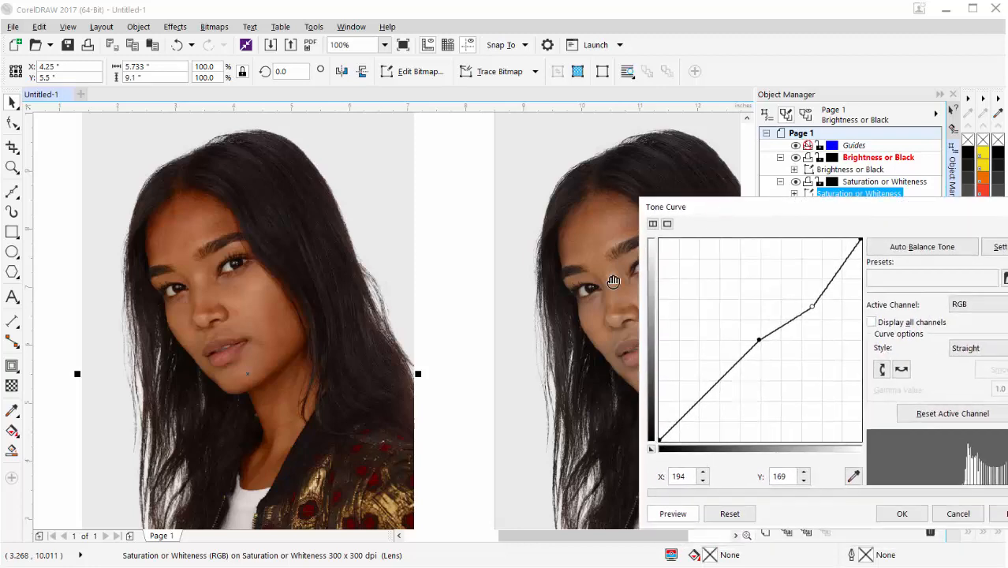
left_click(901, 513)
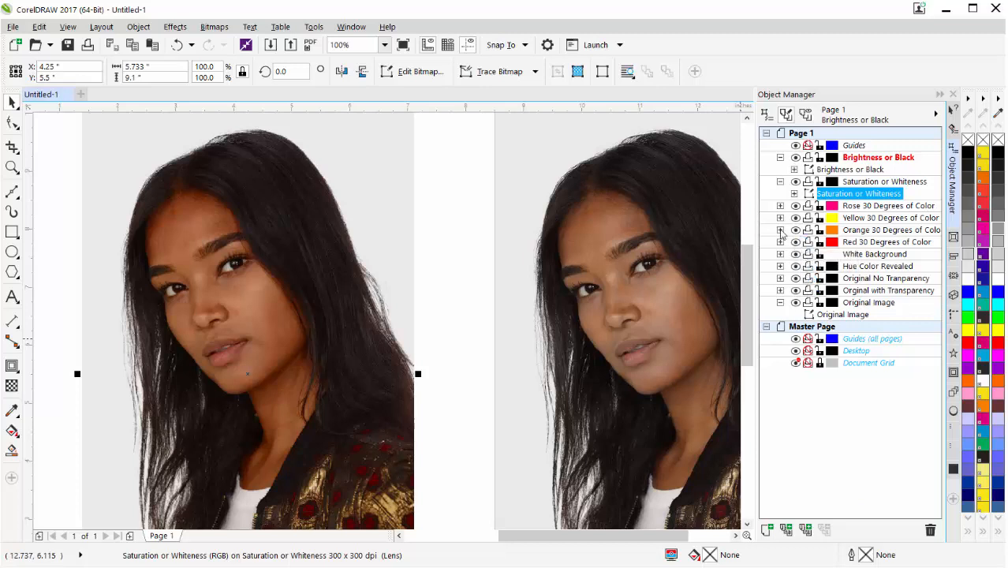
Select the Orange 30 Degrees of Color bitmap, place a trial copy between the two portraits, and undo the copy.
left_click(779, 231)
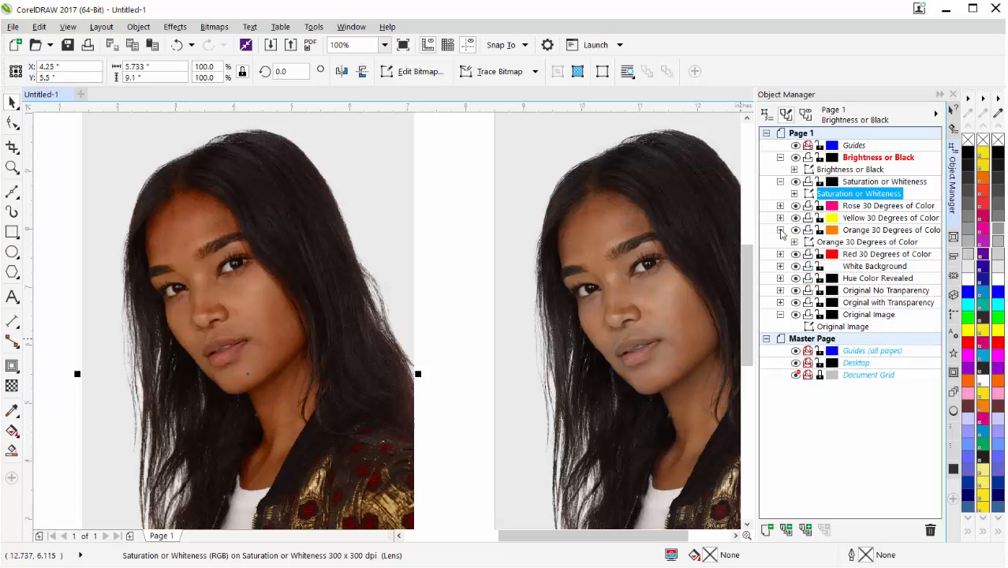
left_click(850, 242)
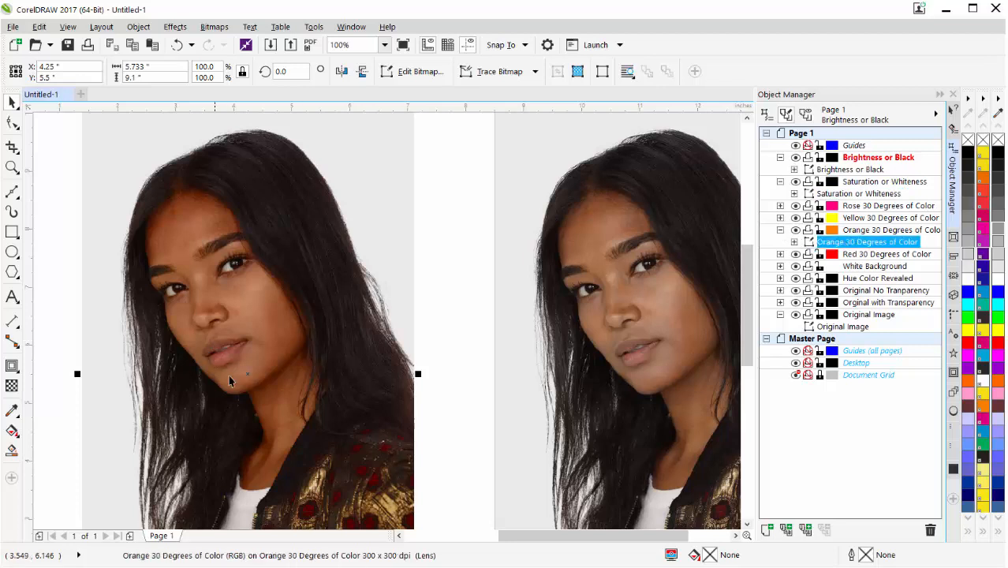
left_click_drag(251, 377, 522, 368)
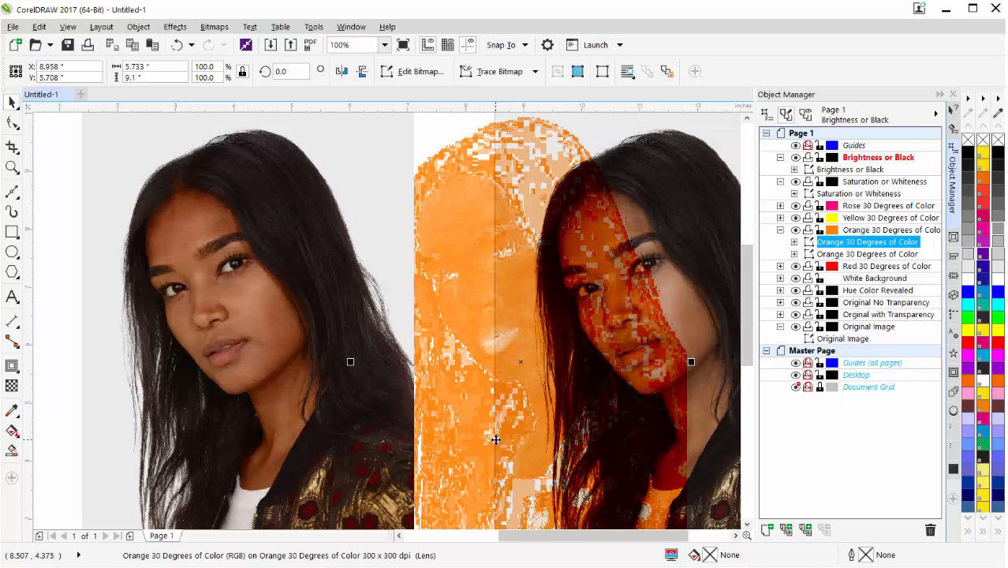
key("ctrl+z")
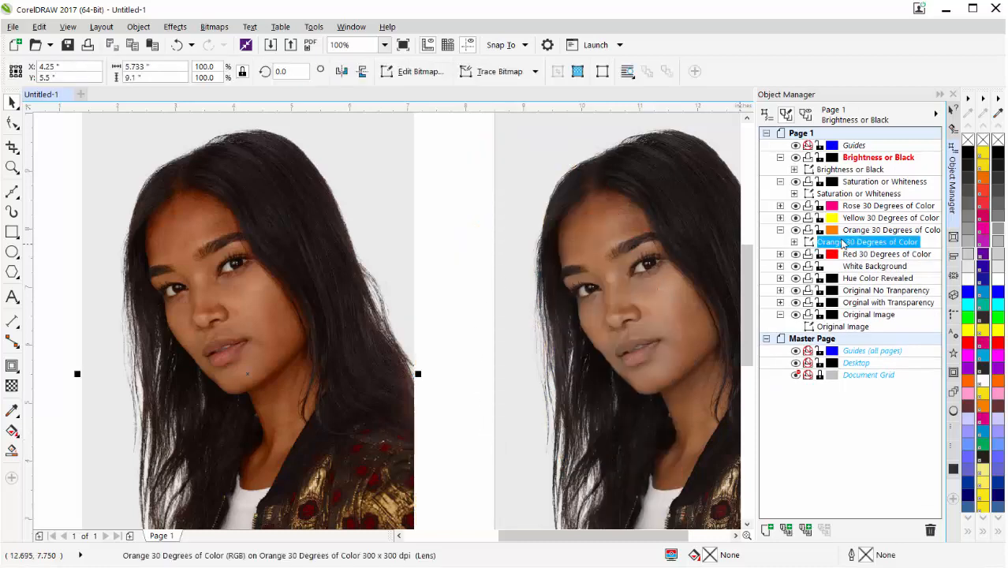
Apply a tone curve to the Orange 30 Degrees of Color bitmap, with its middle point at X 135, Y 121.
left_click(175, 27)
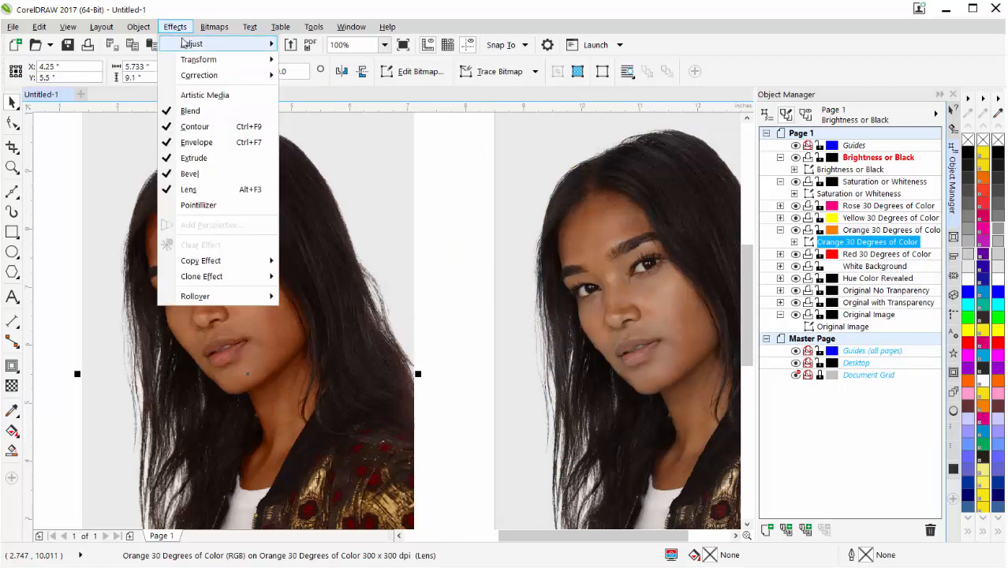
mouse_move(192, 43)
left_click(323, 97)
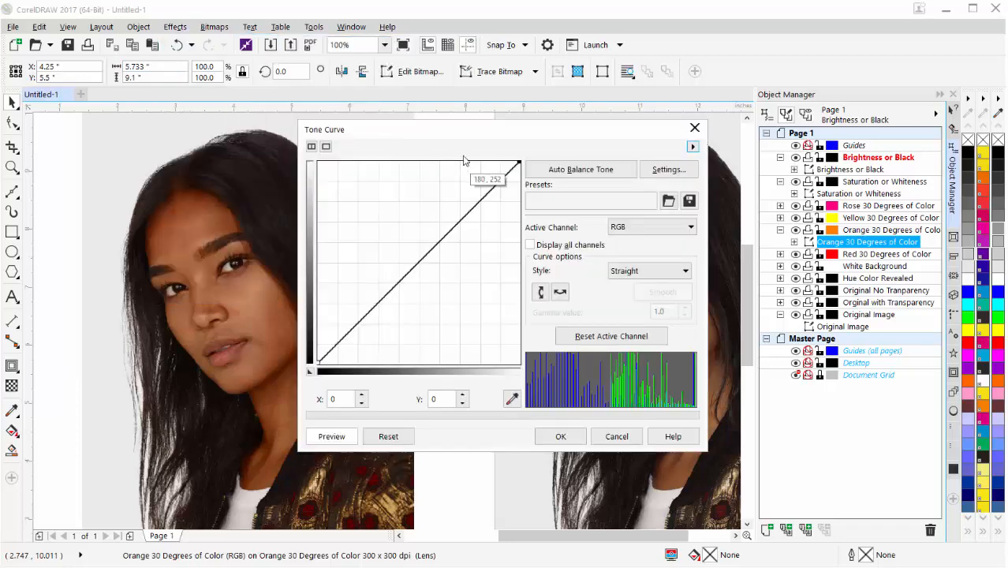
left_click_drag(453, 135, 839, 203)
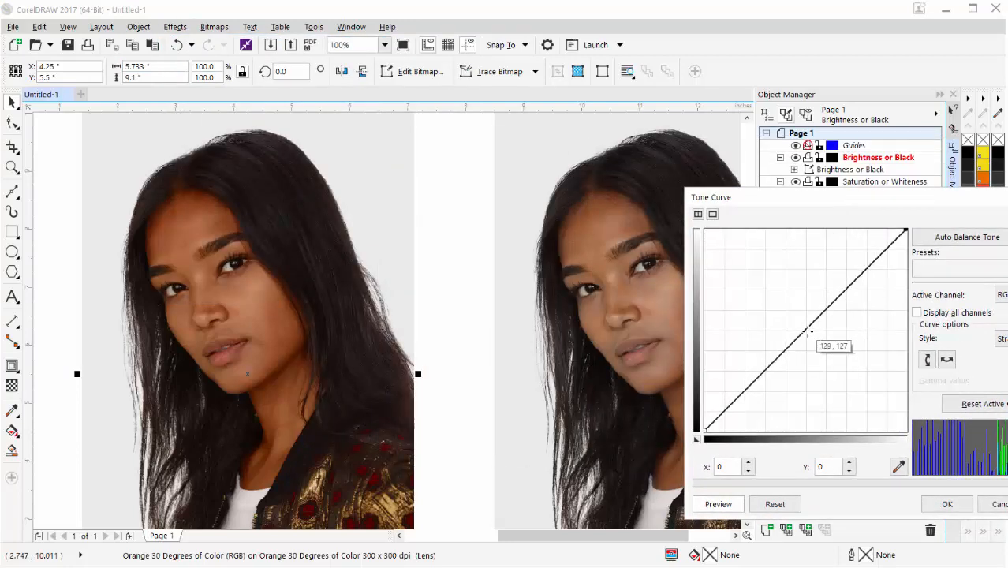
mouse_move(807, 332)
left_mouse_down()
mouse_move(819, 336)
mouse_move(791, 320)
left_mouse_up()
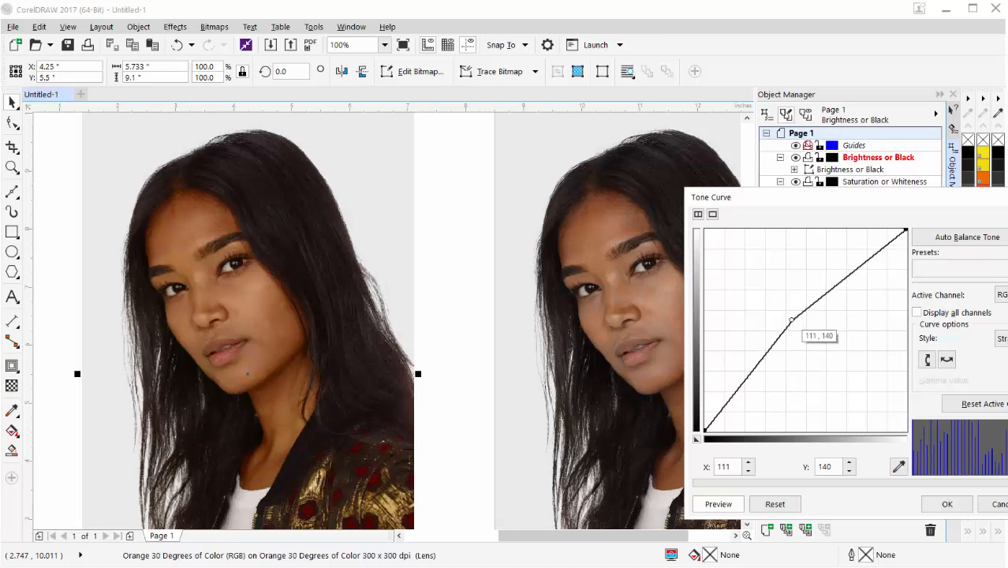
left_click_drag(790, 320, 847, 350)
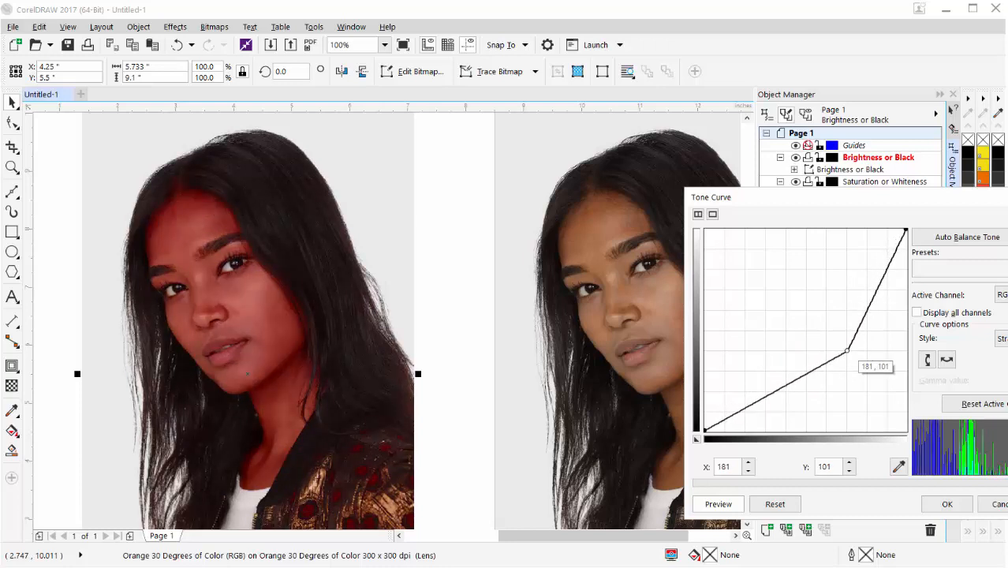
left_click_drag(847, 350, 811, 335)
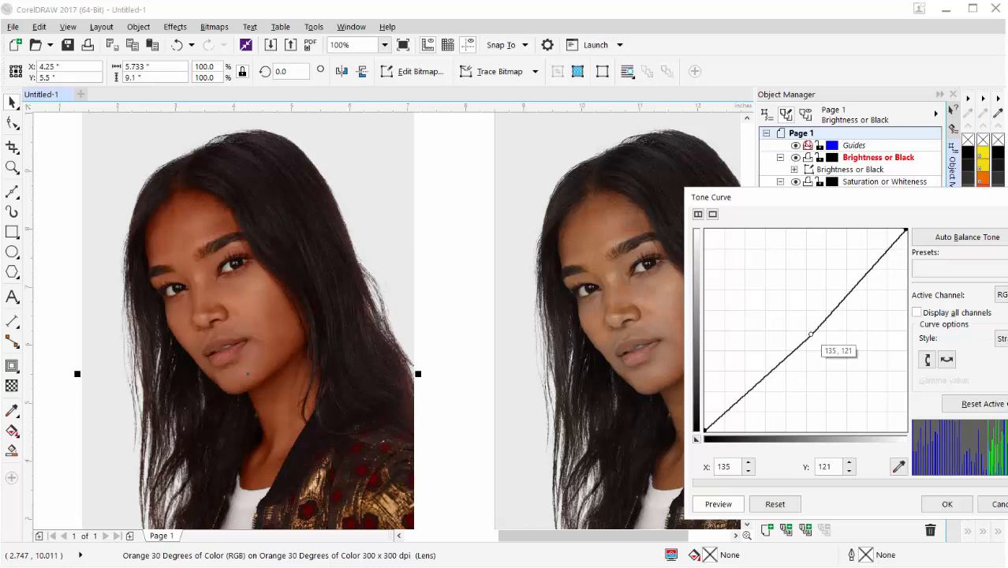
left_click(947, 503)
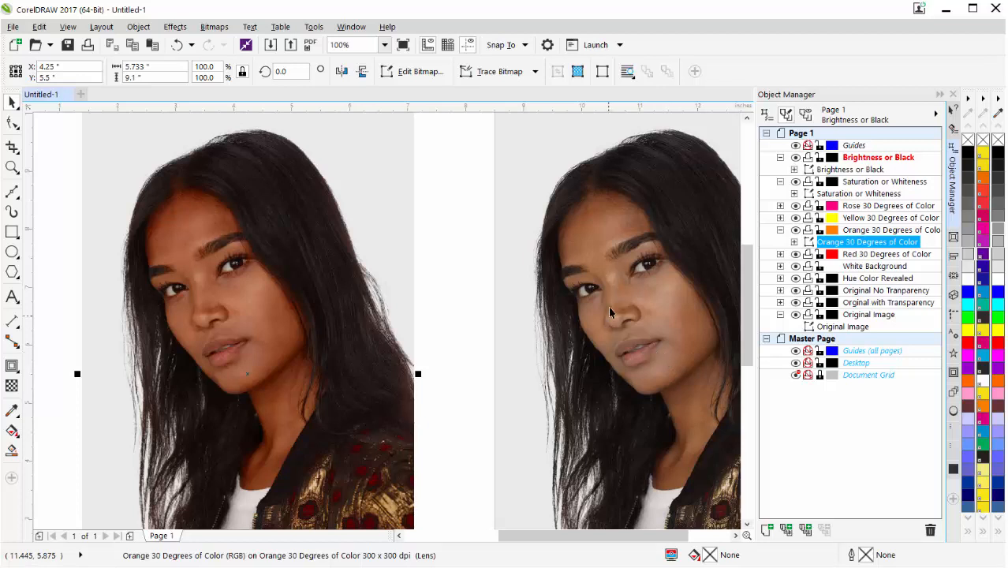
Apply a tone curve to the Brightness or Black bitmap, with its middle point at X 117, Y 138.
left_click(851, 169)
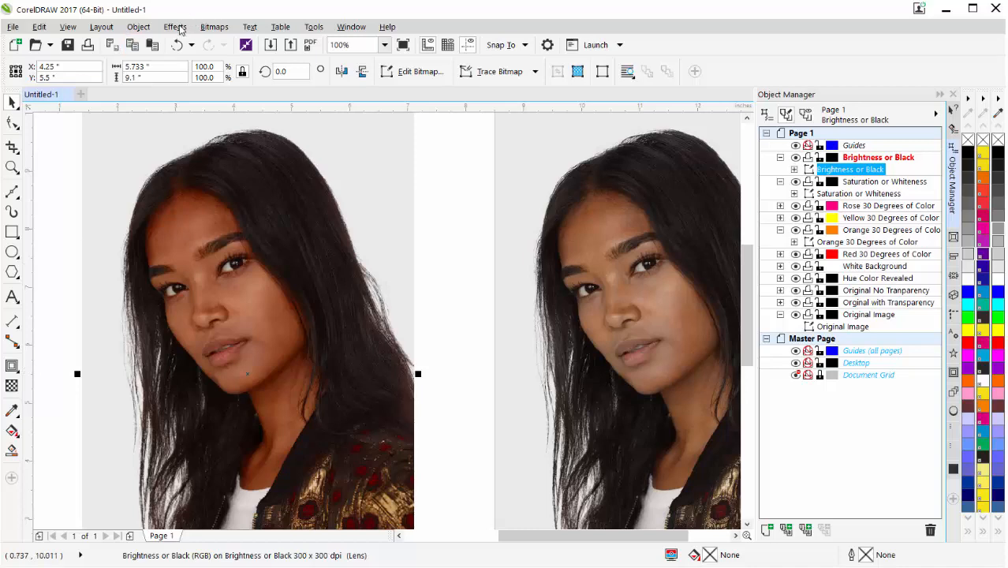
left_click(176, 27)
mouse_move(189, 44)
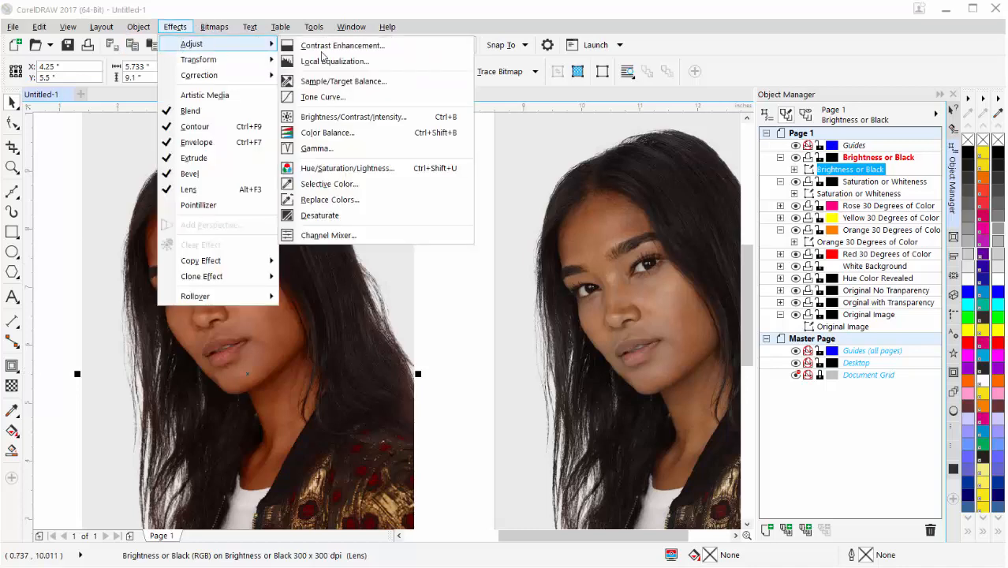
left_click(331, 97)
left_click_drag(451, 139, 825, 211)
left_click(795, 332)
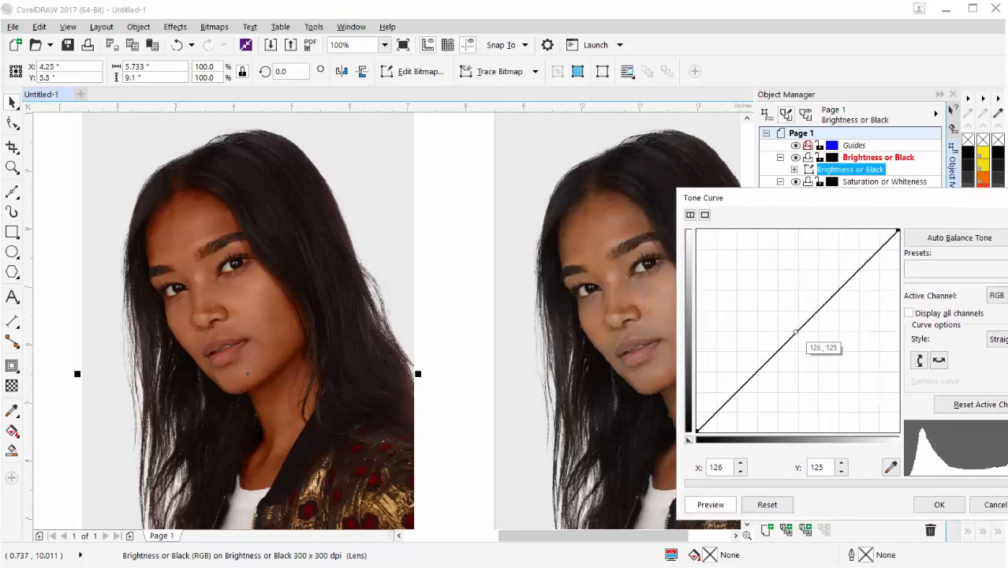
mouse_move(795, 331)
left_mouse_down()
mouse_move(779, 321)
mouse_move(788, 322)
left_mouse_up()
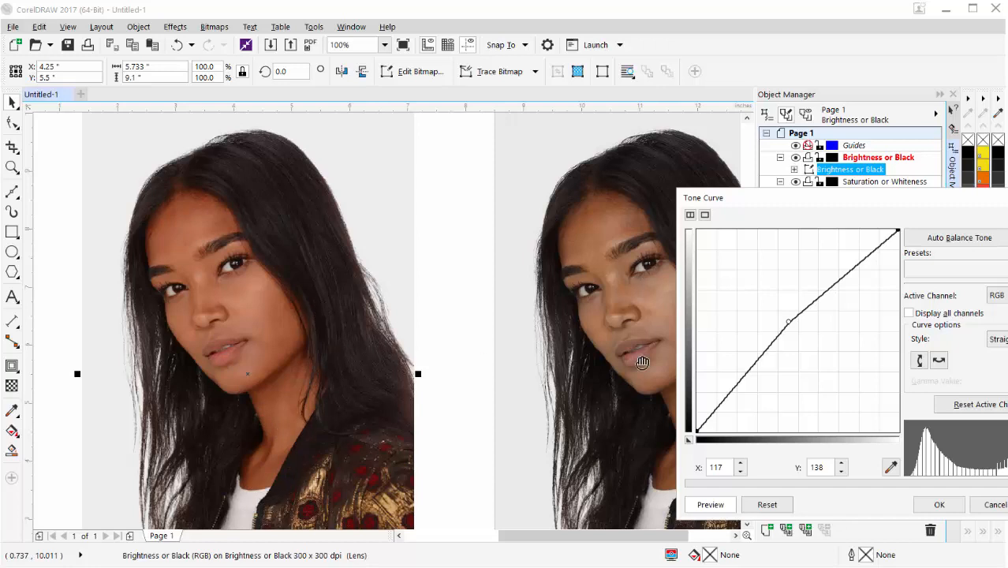
left_click(954, 506)
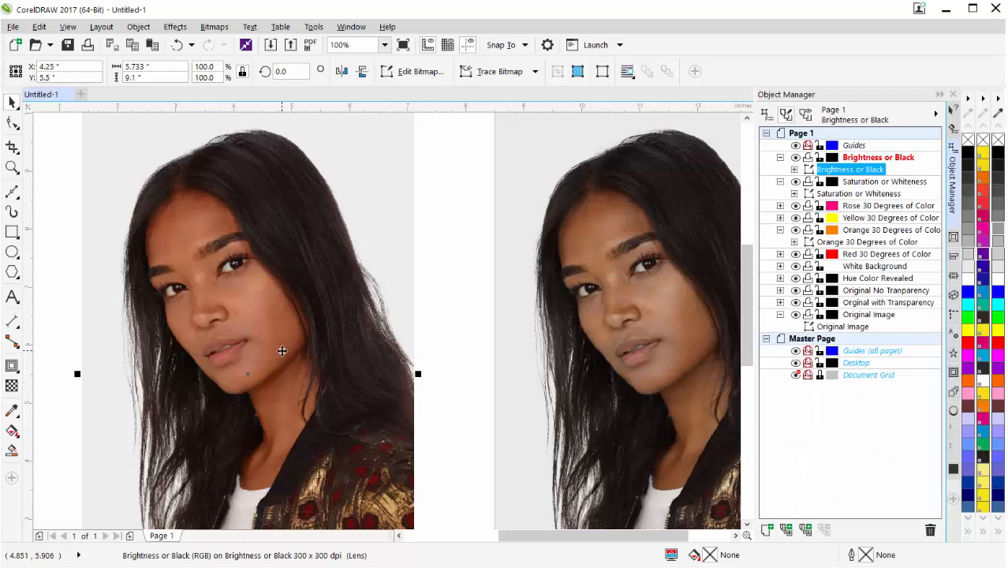
scroll(281, 351, "down", 1)
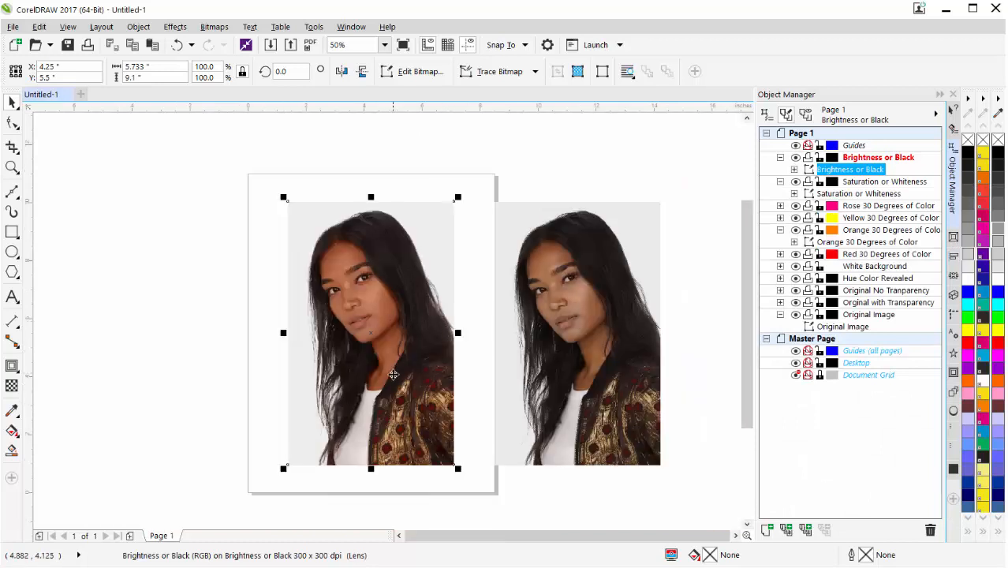